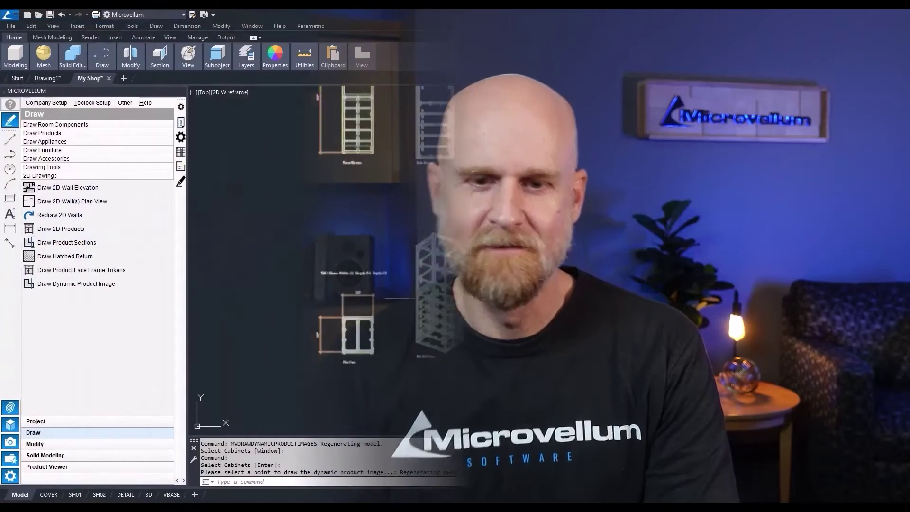
Enable Show Flatshot Options on the Tall 1 Door cabinet and apply, triggering a Toolbox alert.
click(181, 106)
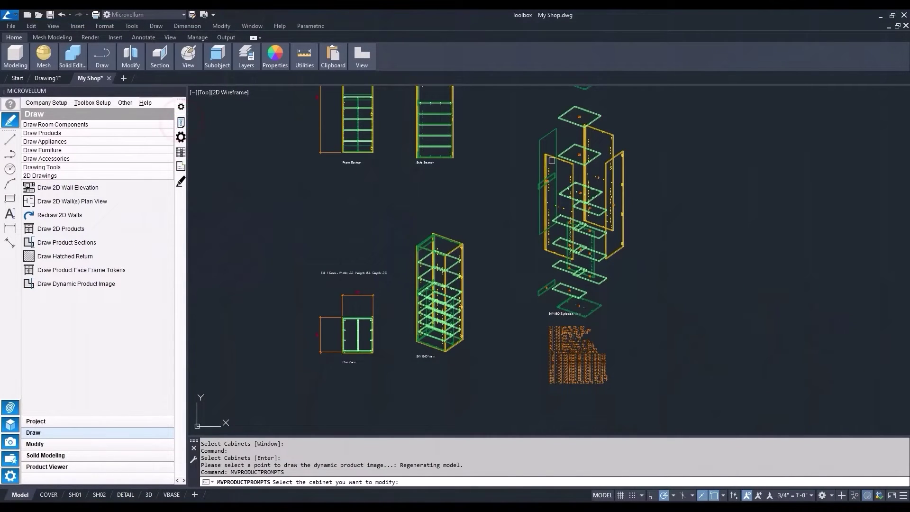
click(562, 161)
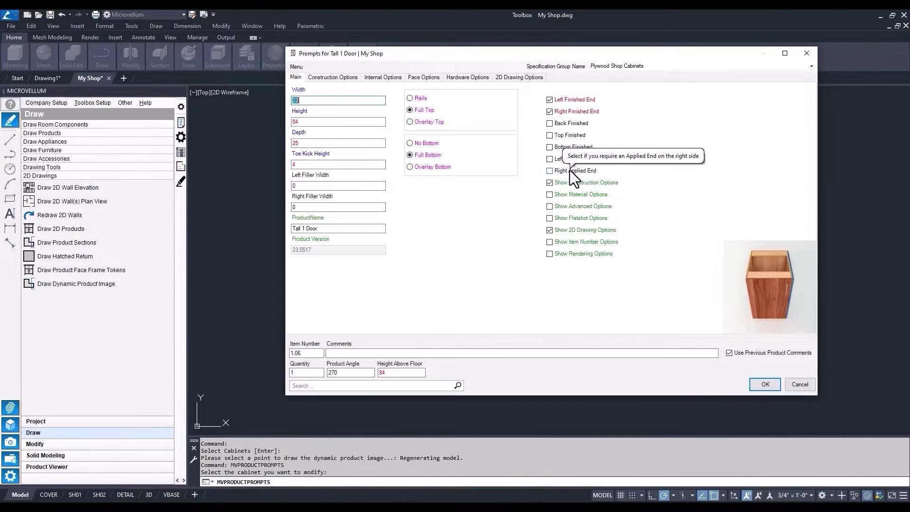
click(549, 219)
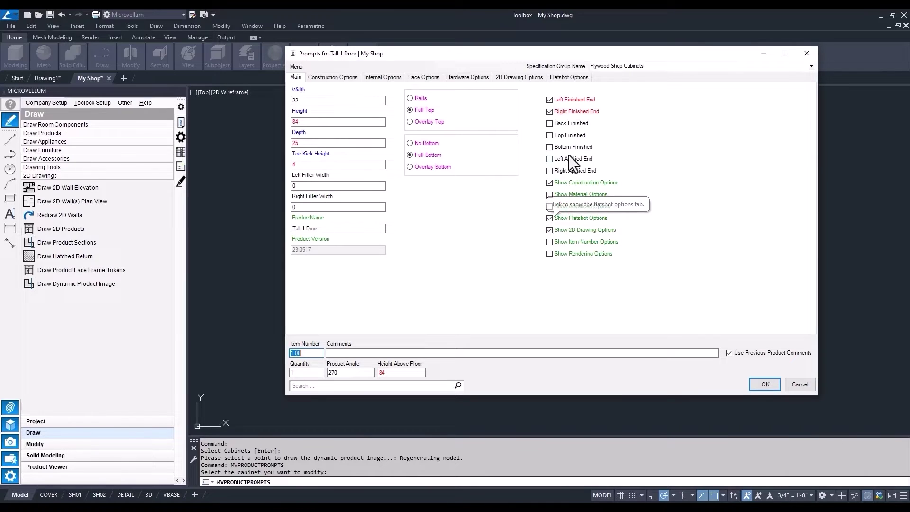
click(568, 78)
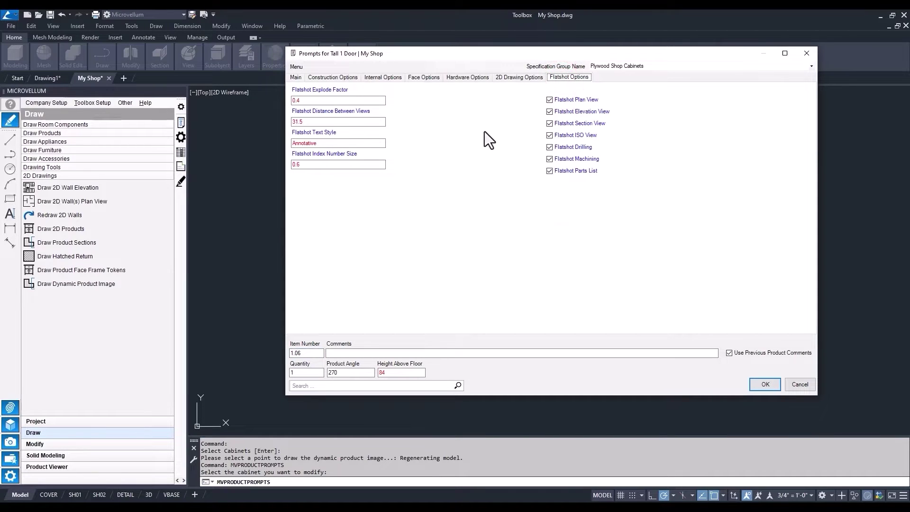
key(Return)
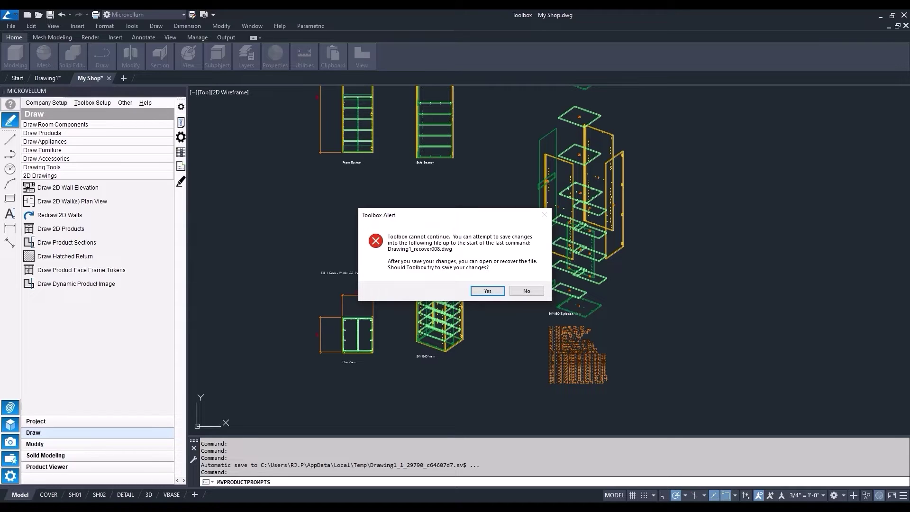
Answer Yes to both alerts so changes are saved to the recovery file.
click(483, 290)
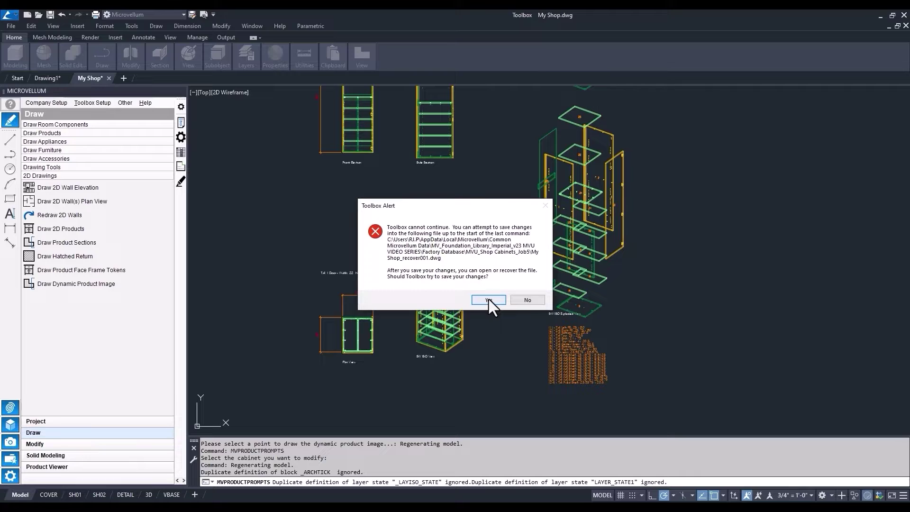
click(488, 300)
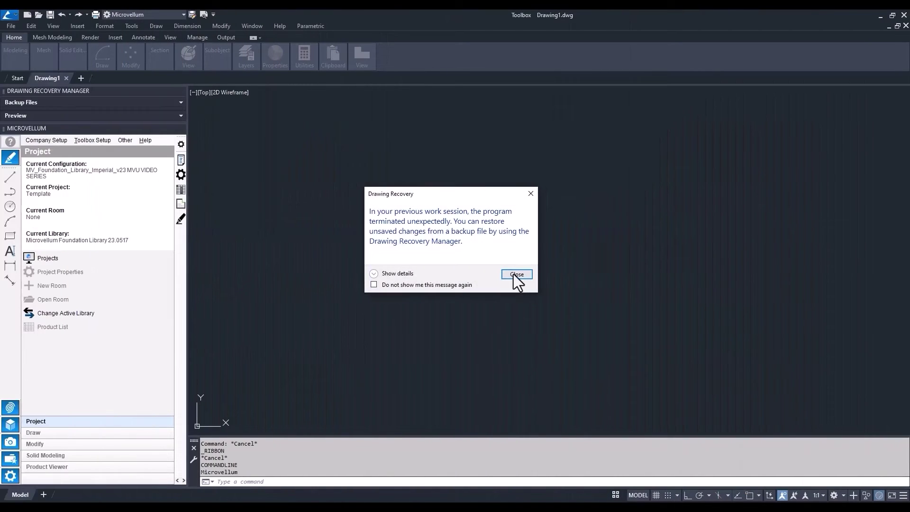
Dismiss the crash notice, float the Drawing Recovery Manager and expand the My Shop backups.
click(517, 275)
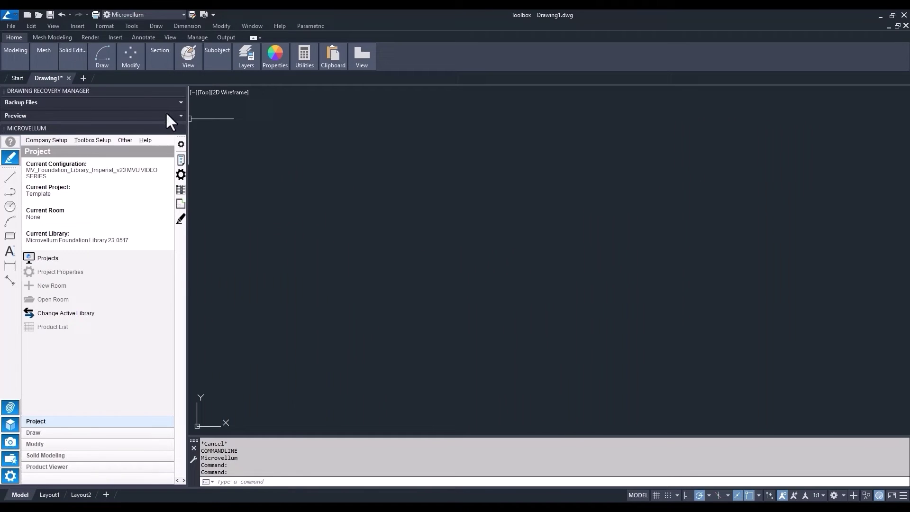
drag(107, 90, 416, 112)
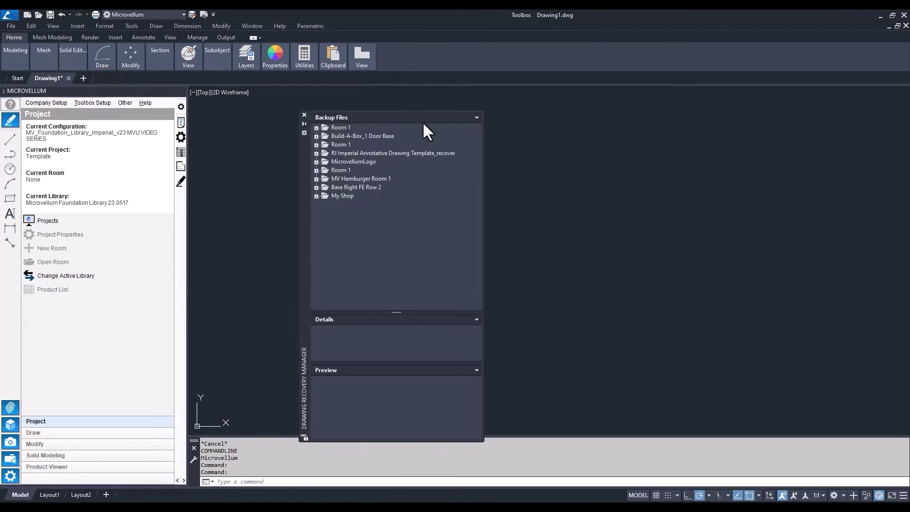
click(316, 196)
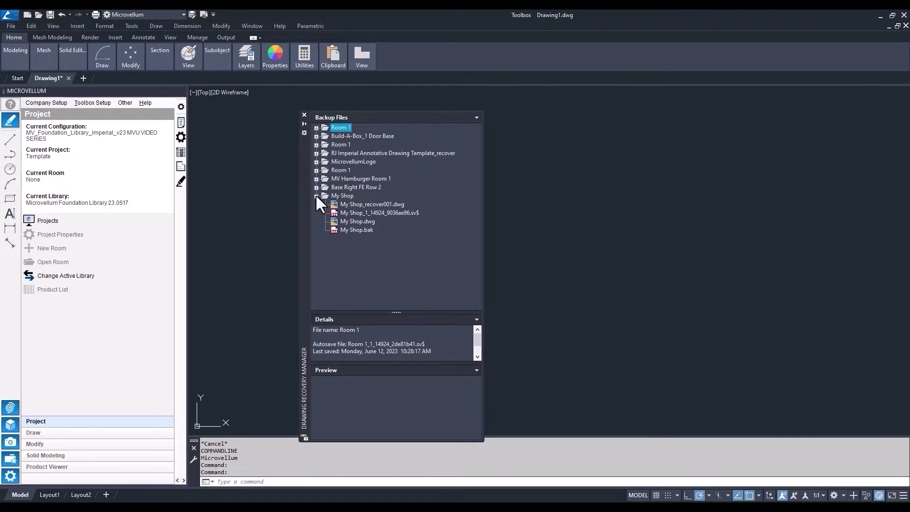
Reopen the Drawing Recovery Manager from File > Drawing Utilities and select My Shop_recover001.dwg.
click(12, 26)
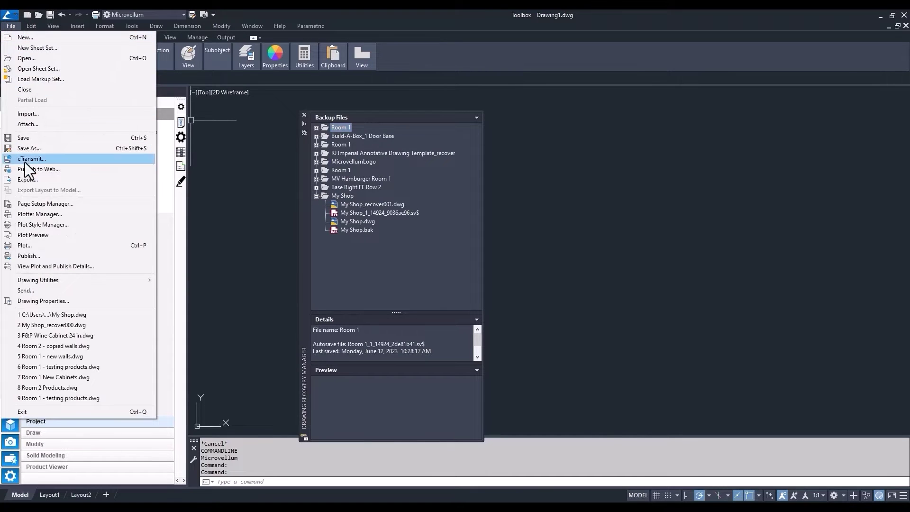
mouse_move(37, 279)
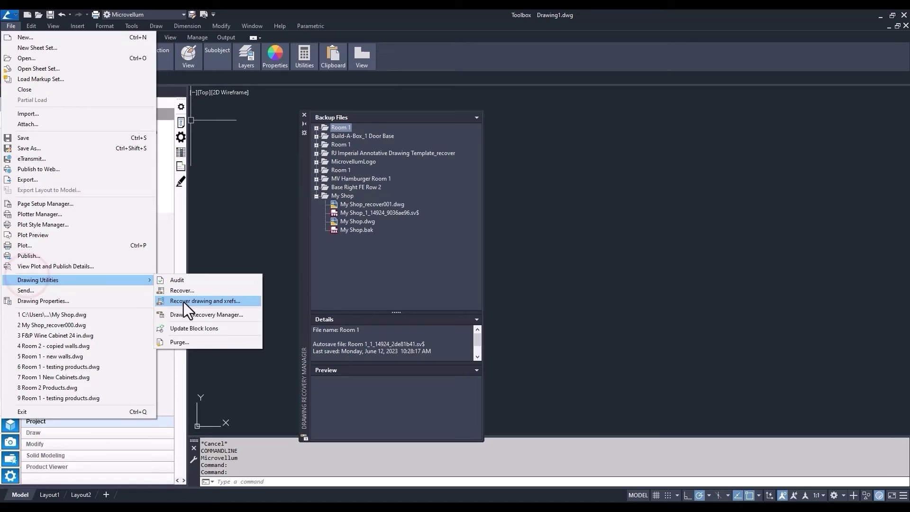
click(205, 315)
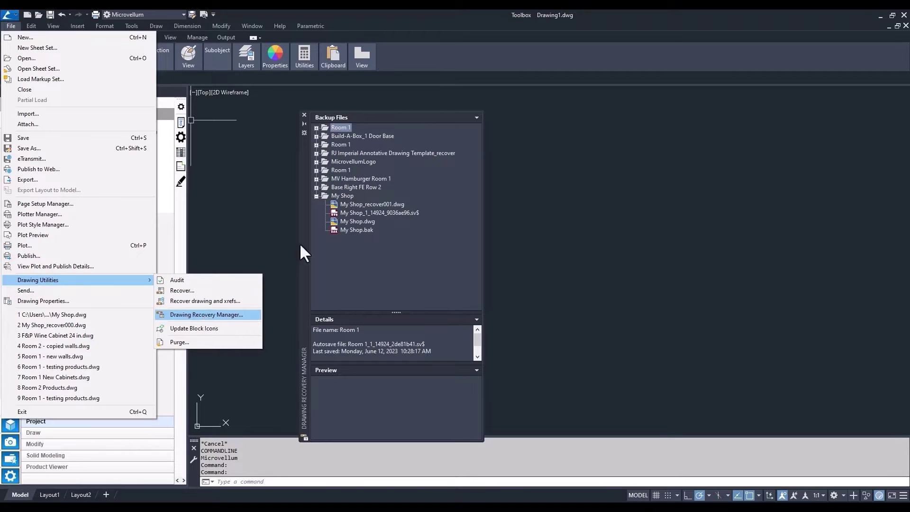
click(359, 204)
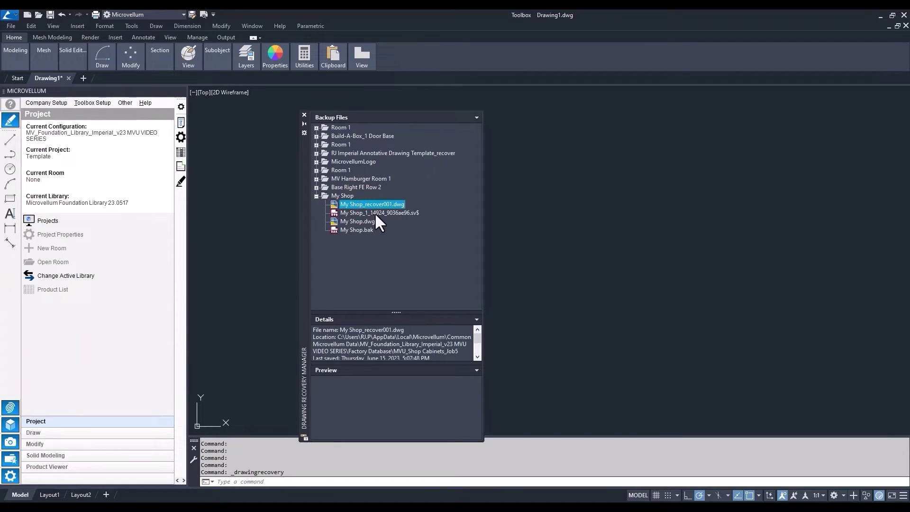
Preview the .sv$ autosave, return to My Shop_recover001.dwg and bring up its actions.
click(376, 213)
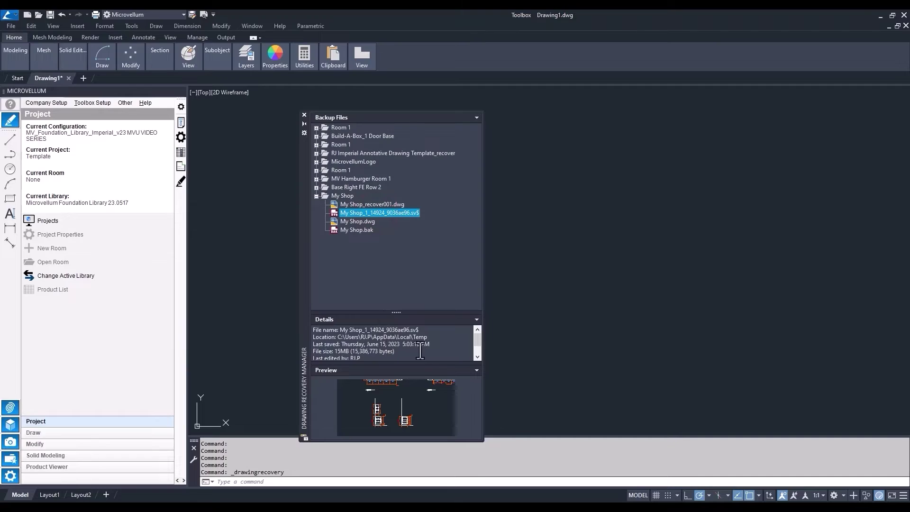
click(380, 203)
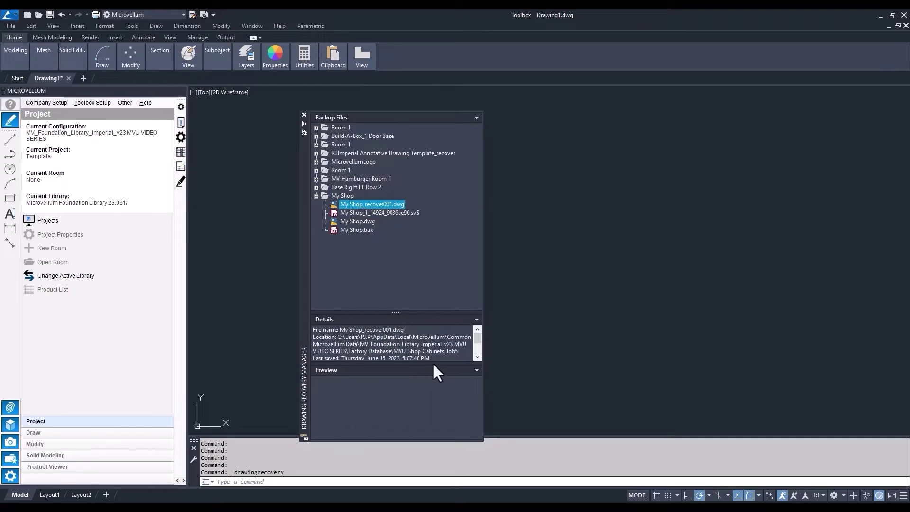
click(477, 357)
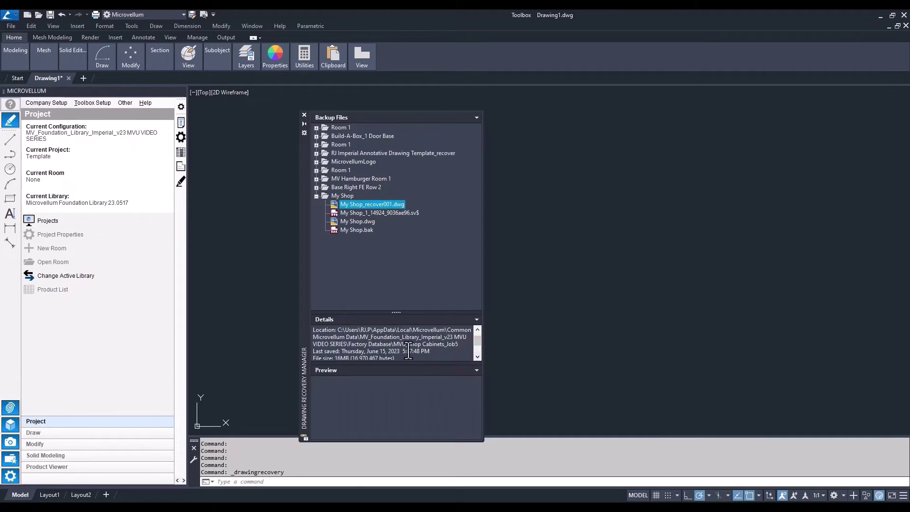
right_click(357, 202)
Open and recover My Shop_recover001.dwg, dismissing the error log and the recovery manager.
click(399, 209)
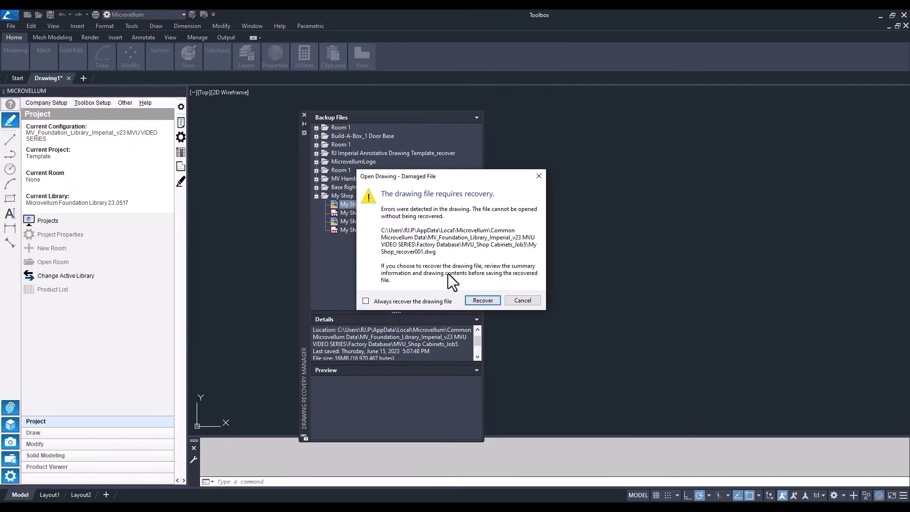
click(483, 301)
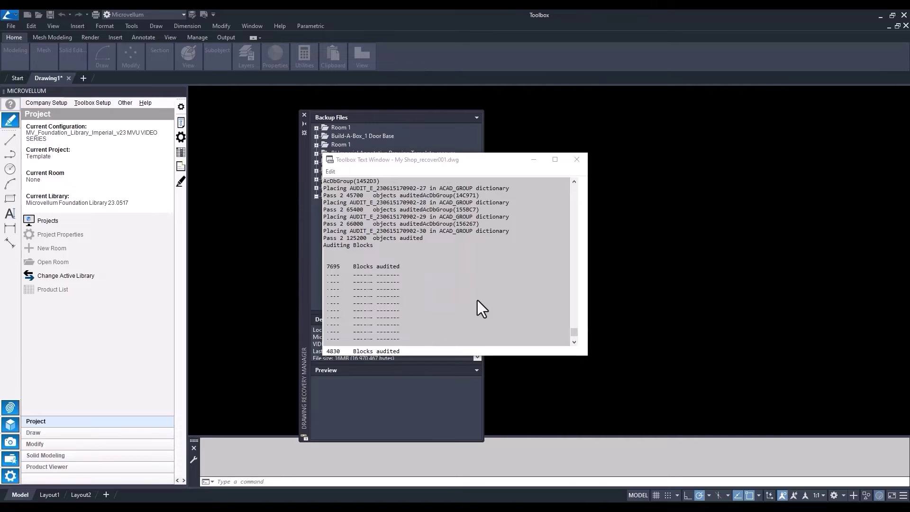
click(504, 295)
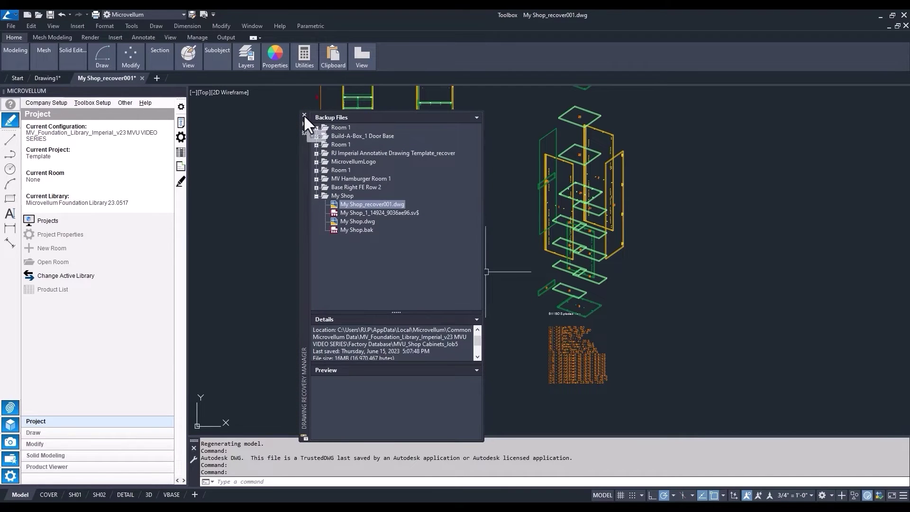
click(303, 115)
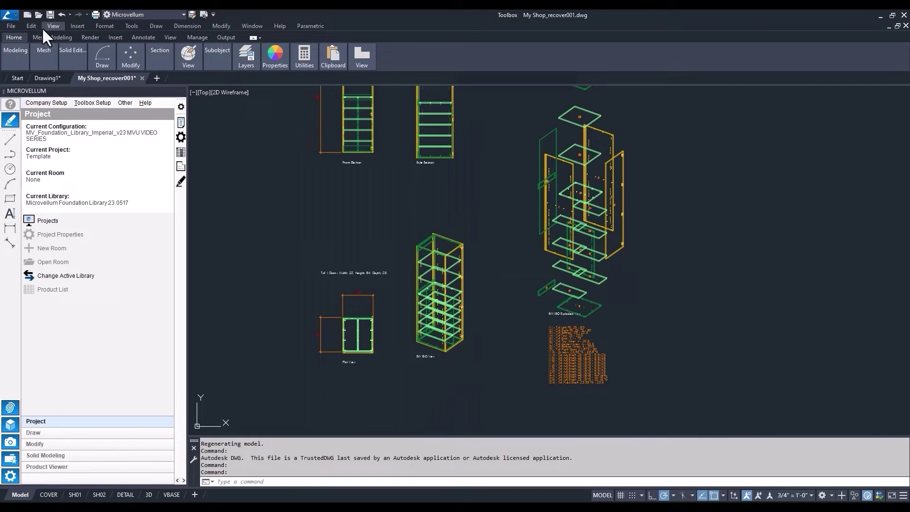
Save the recovered drawing as My Shop.dwg, replacing the existing file.
click(9, 26)
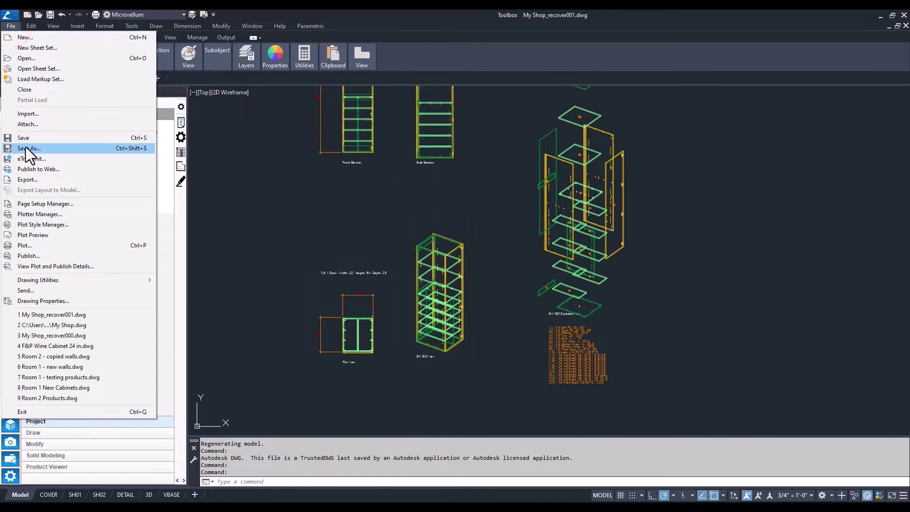
click(26, 147)
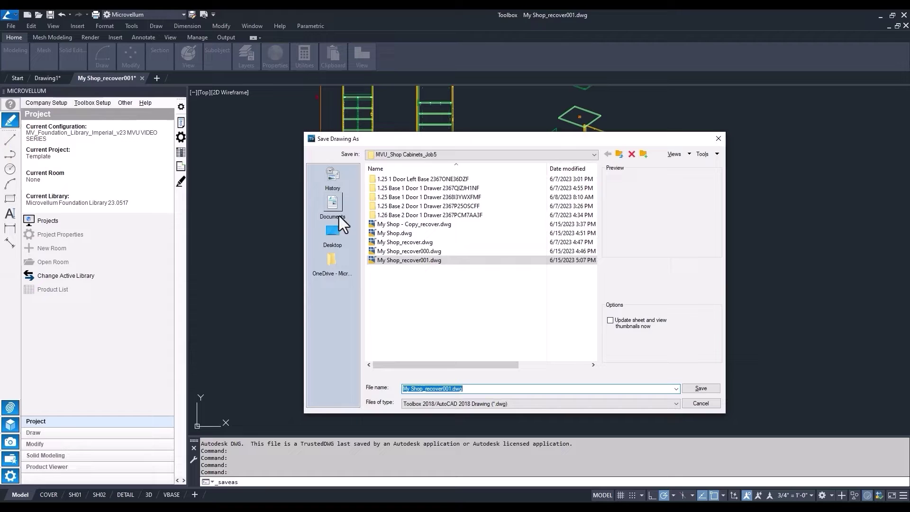
click(387, 232)
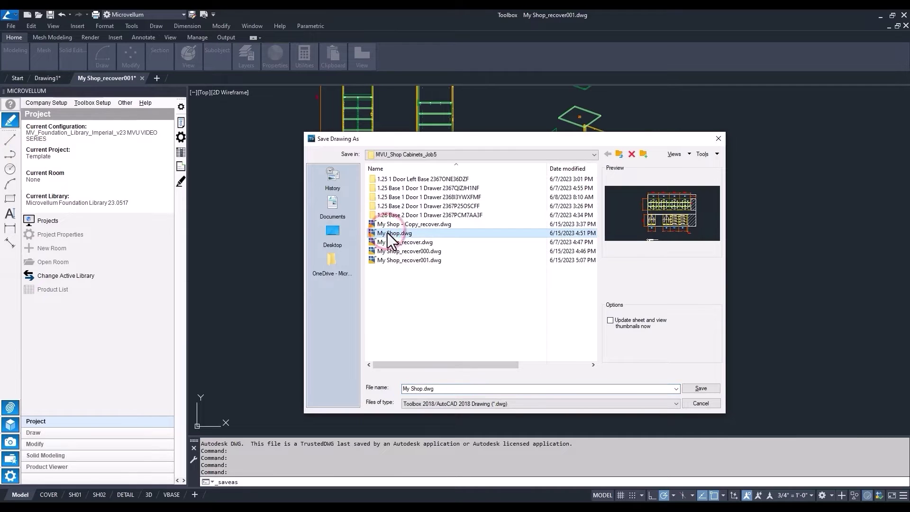
click(700, 389)
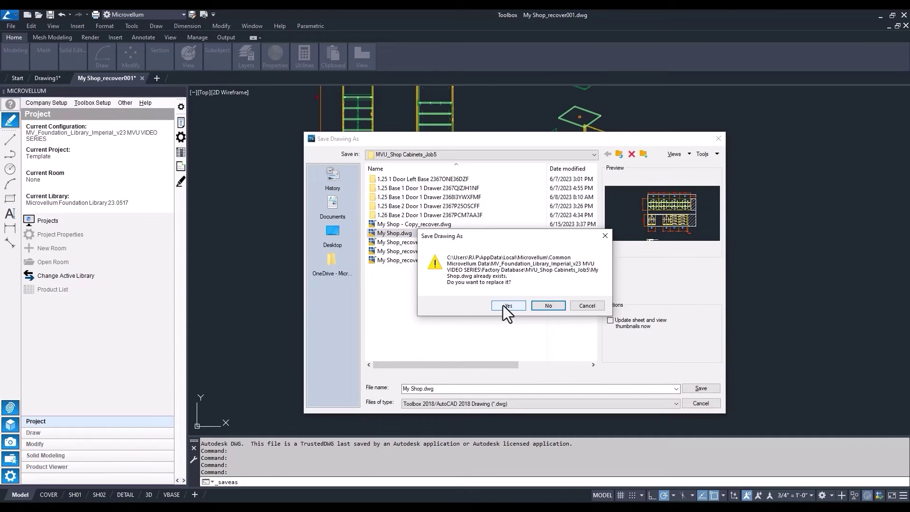
click(503, 305)
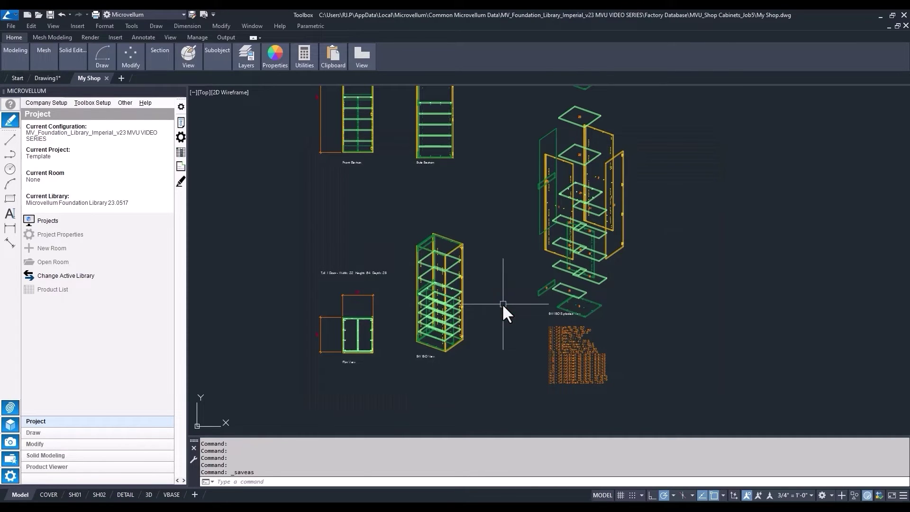
Open project MVU_Shop Cabinets_Job5 and its My Shop room, centring the elevations in view.
click(47, 220)
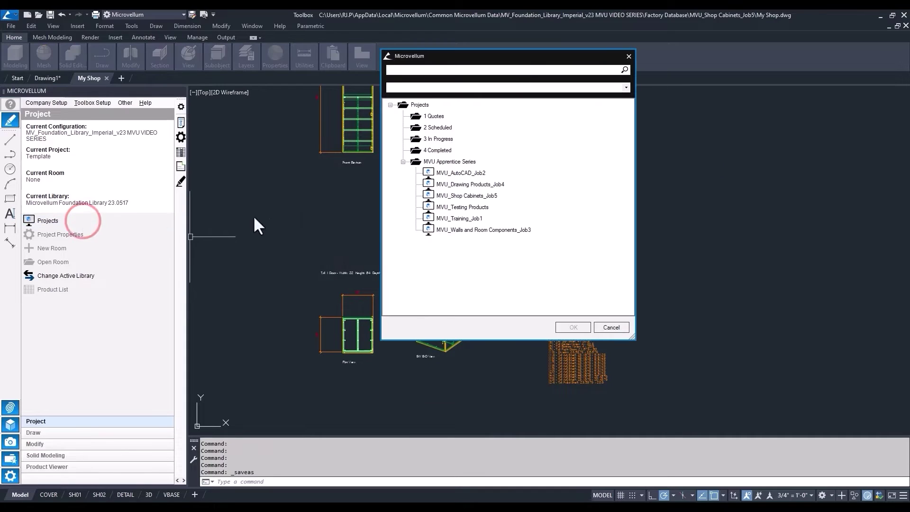
double_click(459, 196)
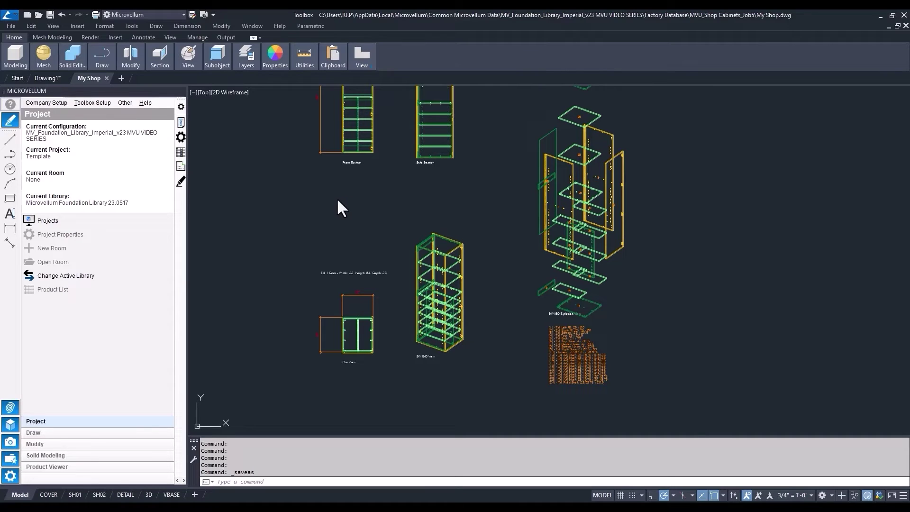
click(53, 262)
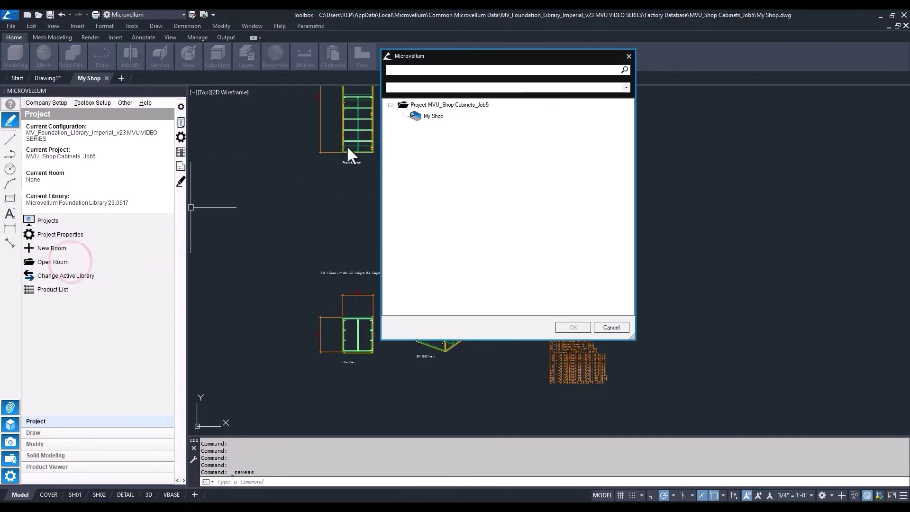
double_click(430, 116)
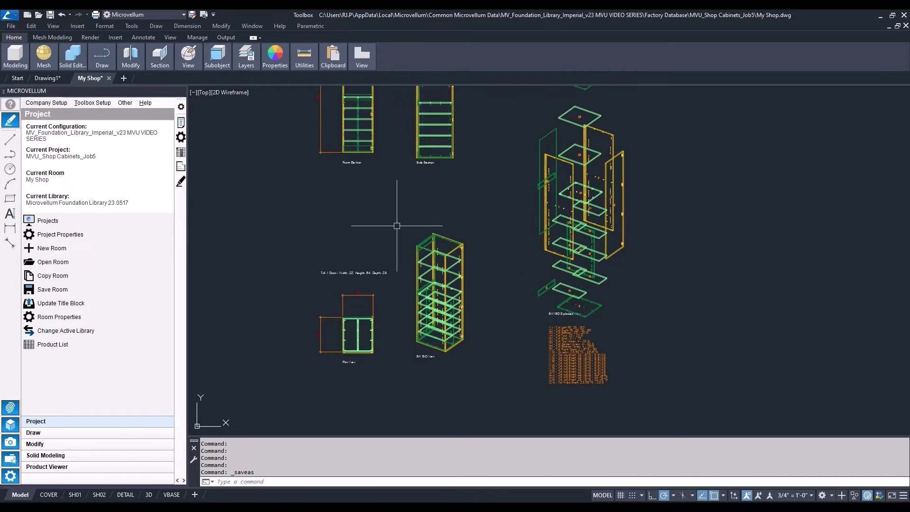
scroll(391, 234, down, 2)
scroll(398, 242, down, 3)
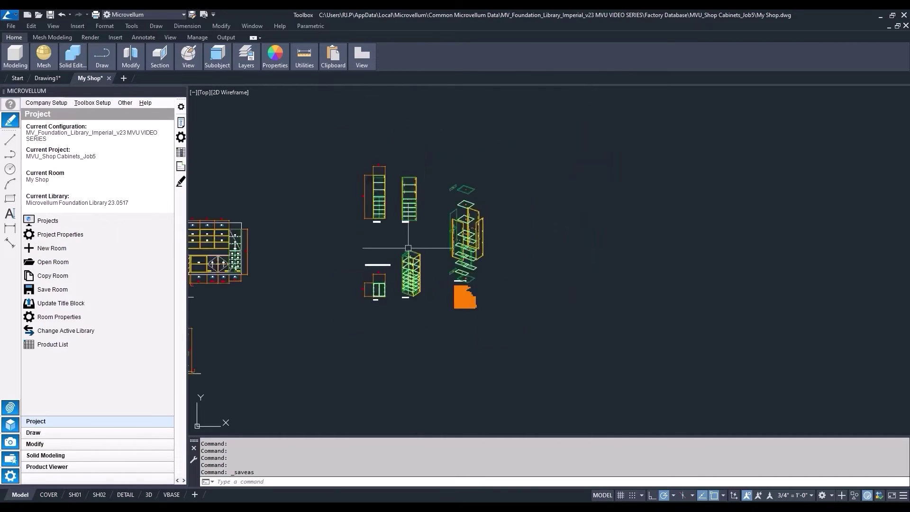
scroll(409, 249, down, 2)
scroll(299, 243, up, 3)
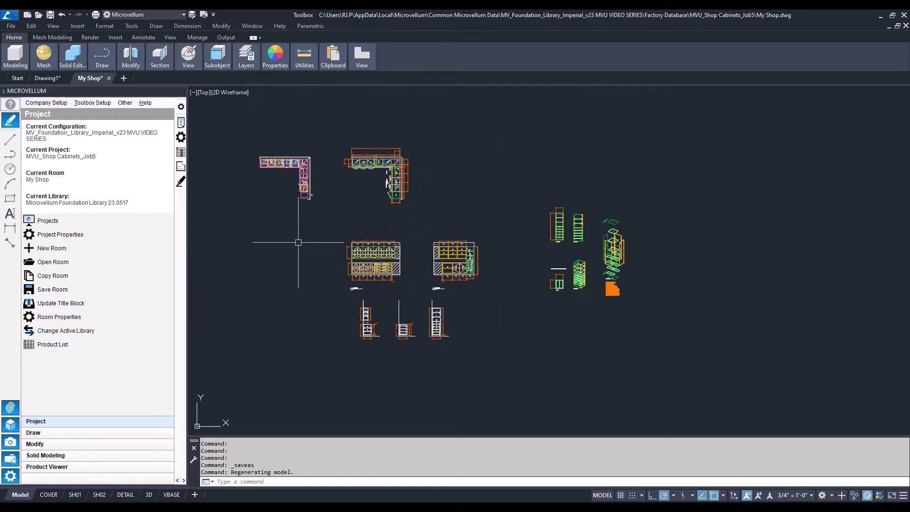
middle_drag(358, 258, 258, 244)
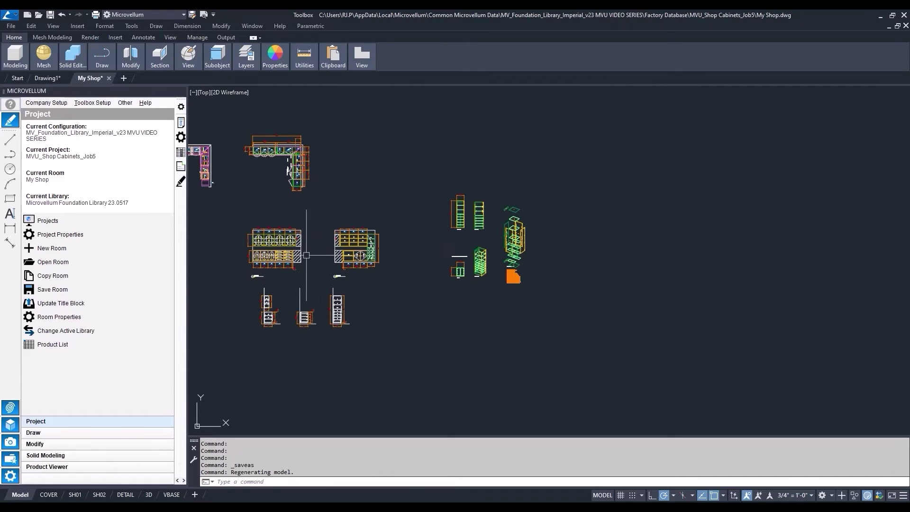
click(180, 121)
scroll(398, 235, up, 2)
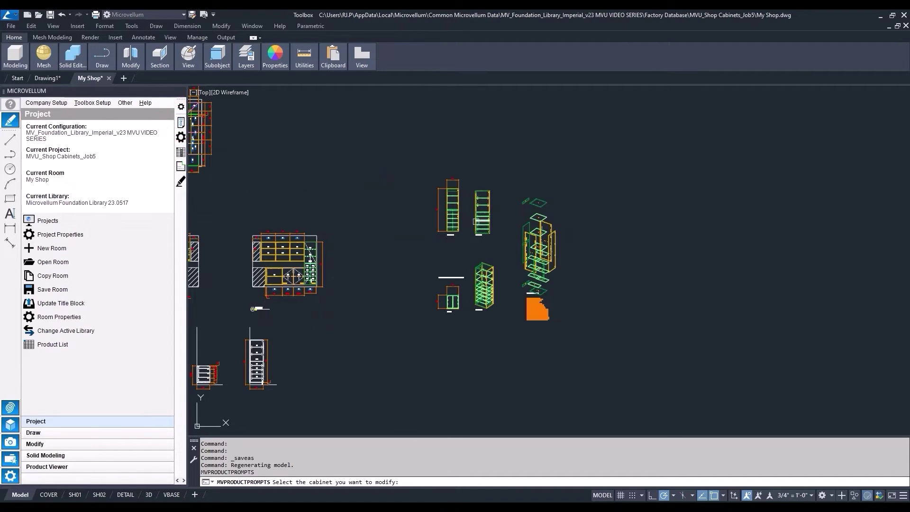
Accept the cabinet's product prompts and dismiss the unhandled exception.
click(478, 222)
click(738, 377)
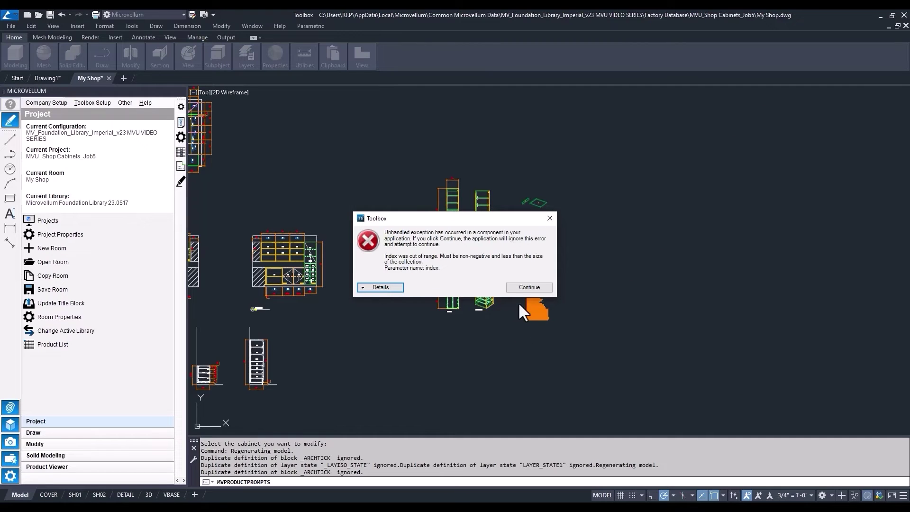
click(528, 287)
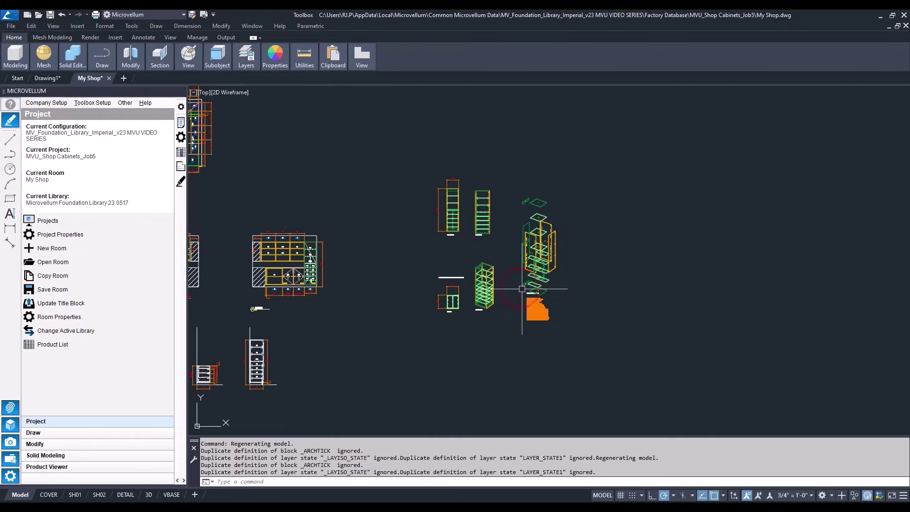
Window-select the cabinet drawings right of the wall elevations and delete them.
click(406, 153)
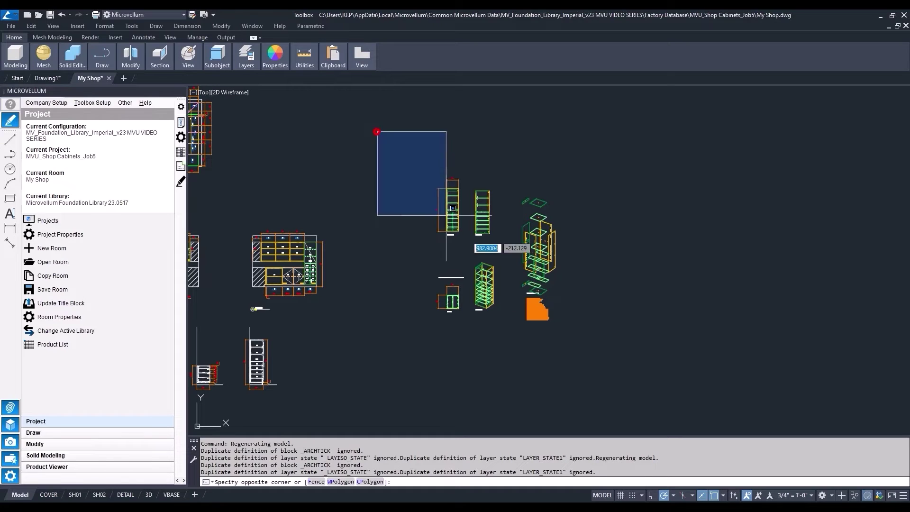
click(645, 376)
key(Delete)
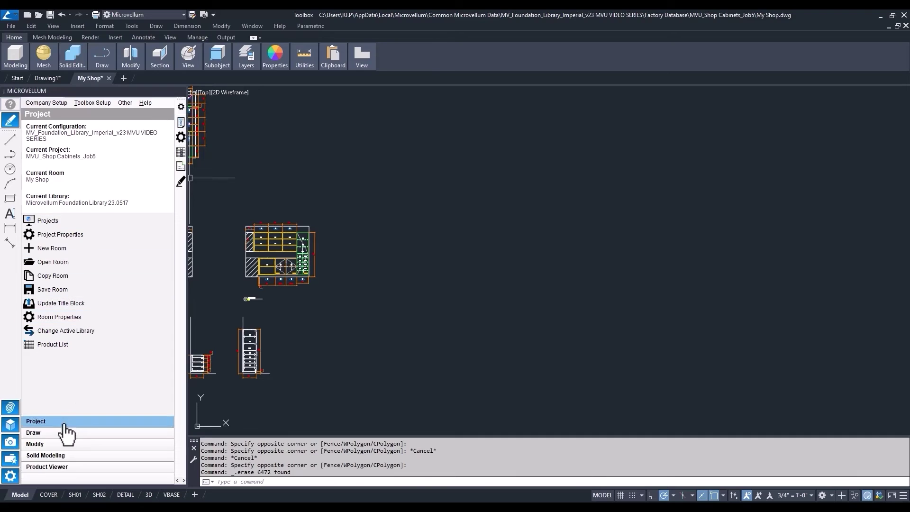
Expand the 2D Drawings tools on the Draw tab and start, then cancel, Draw Dynamic Product Image.
click(35, 444)
click(34, 433)
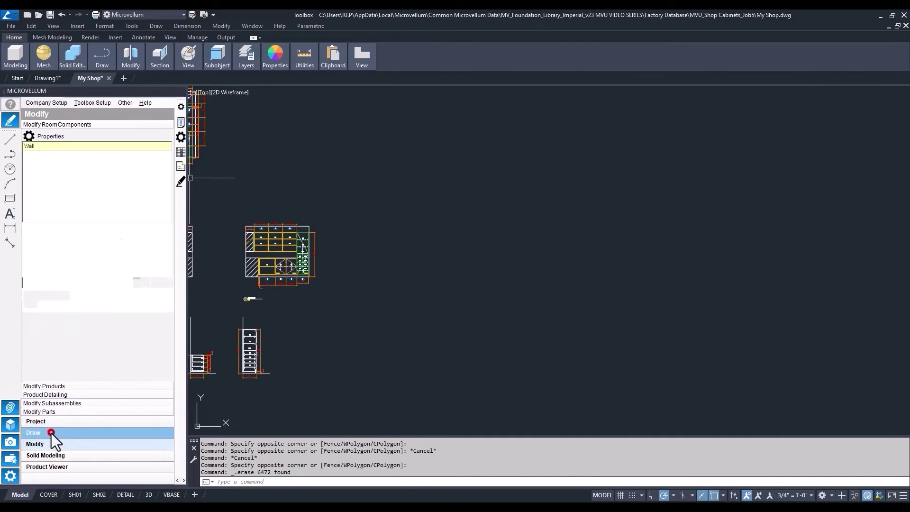
click(40, 412)
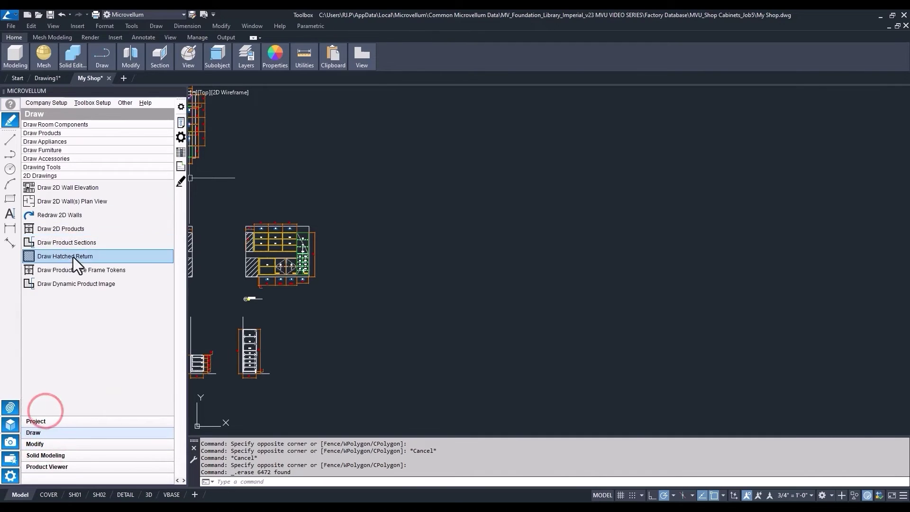
click(81, 284)
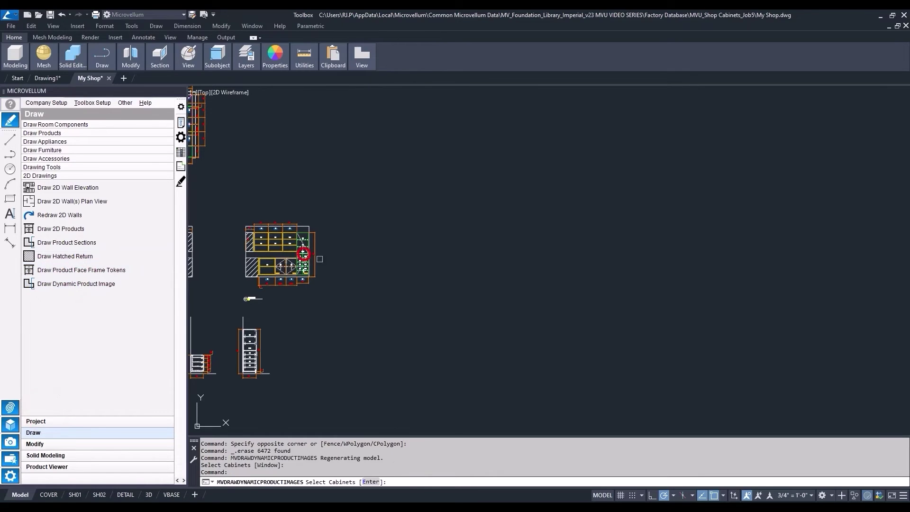
click(385, 278)
key(Escape)
key(Escape)
key(Escape)
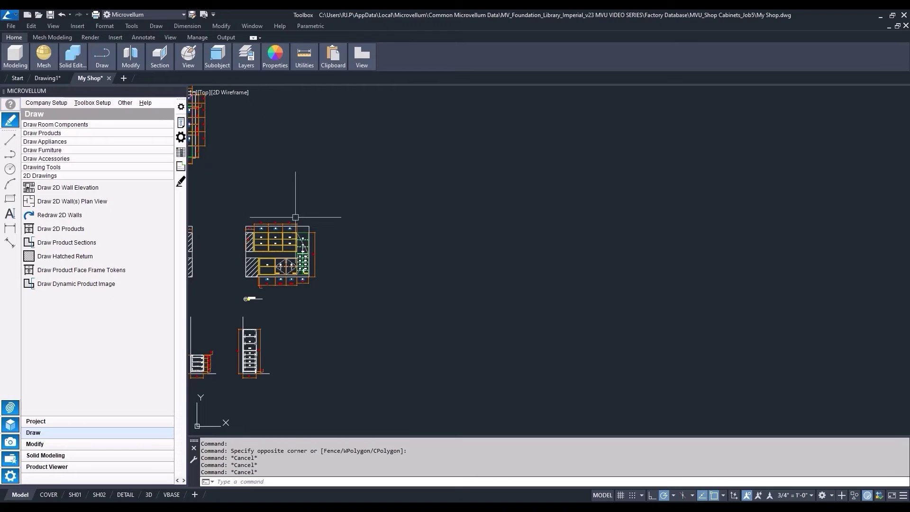
Window-select the damaged tall cabinet objects in the elevation and erase them.
drag(296, 217, 322, 305)
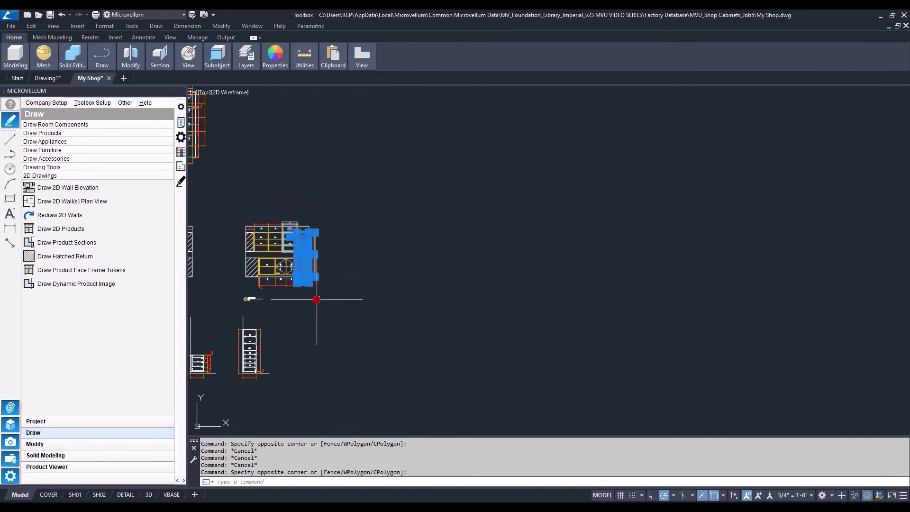
click(287, 244)
key(Escape)
scroll(297, 225, up, 3)
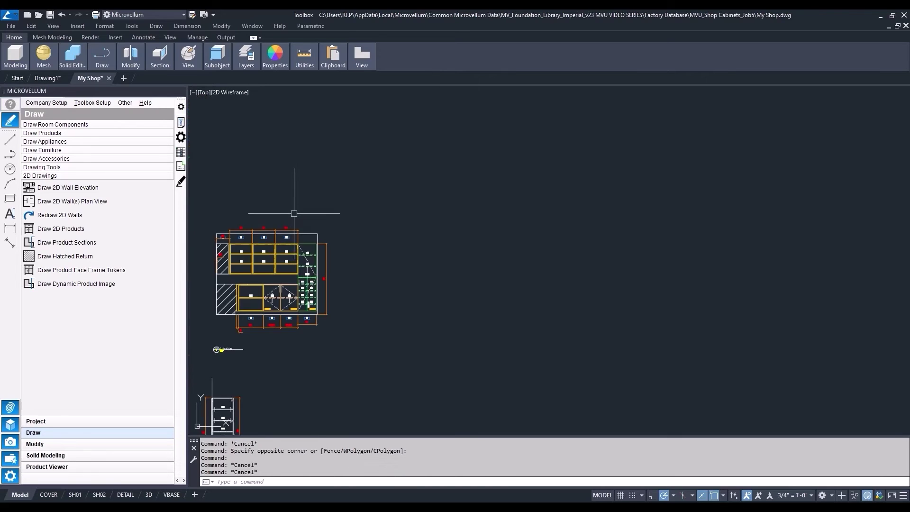
click(293, 224)
scroll(294, 223, down, 2)
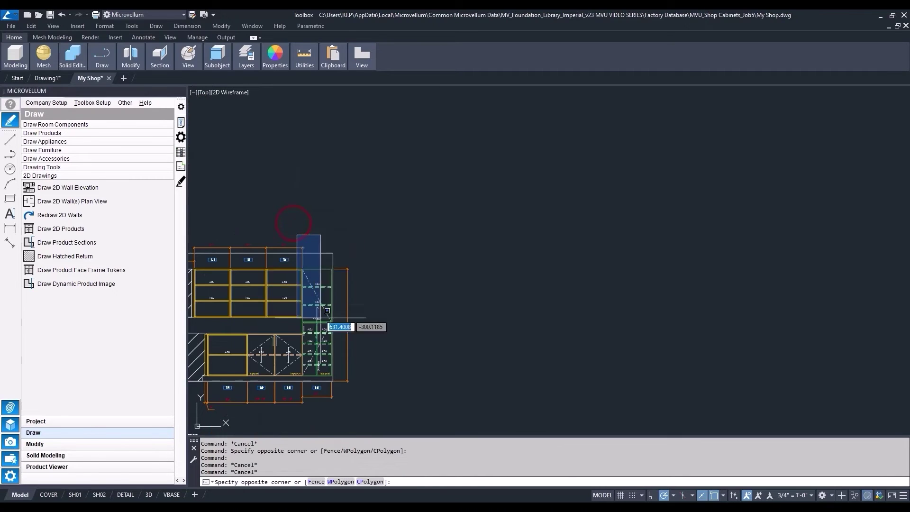
click(359, 413)
click(293, 227)
click(334, 270)
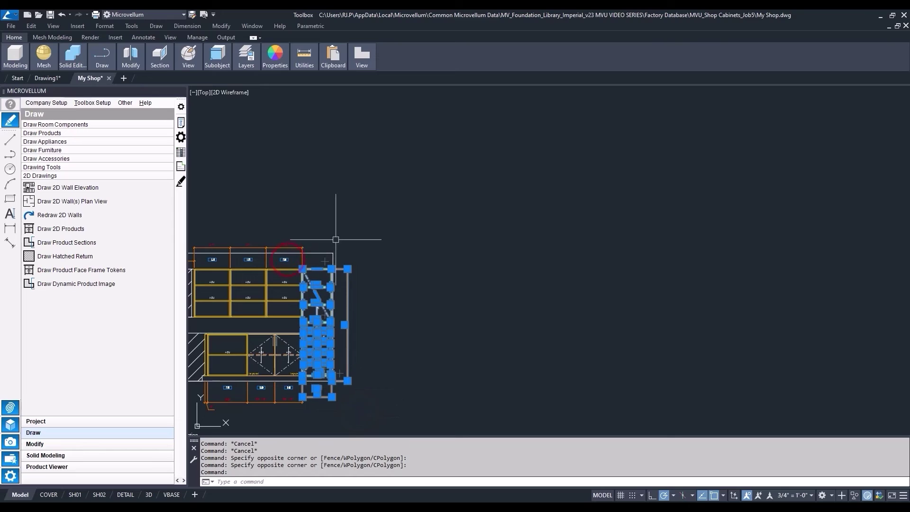
key(Delete)
Redraw the 2D wall from the database and start Draw Dynamic Product Image on its cabinets.
click(59, 215)
click(285, 284)
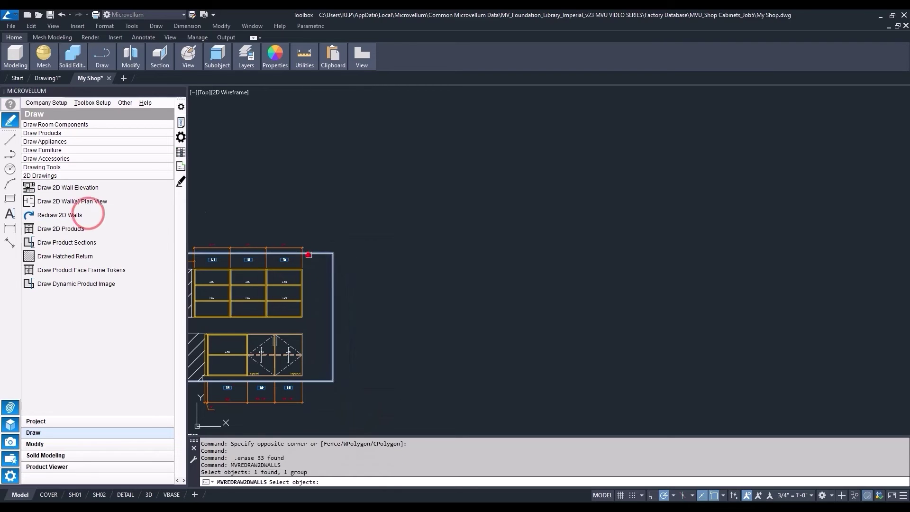
key(Return)
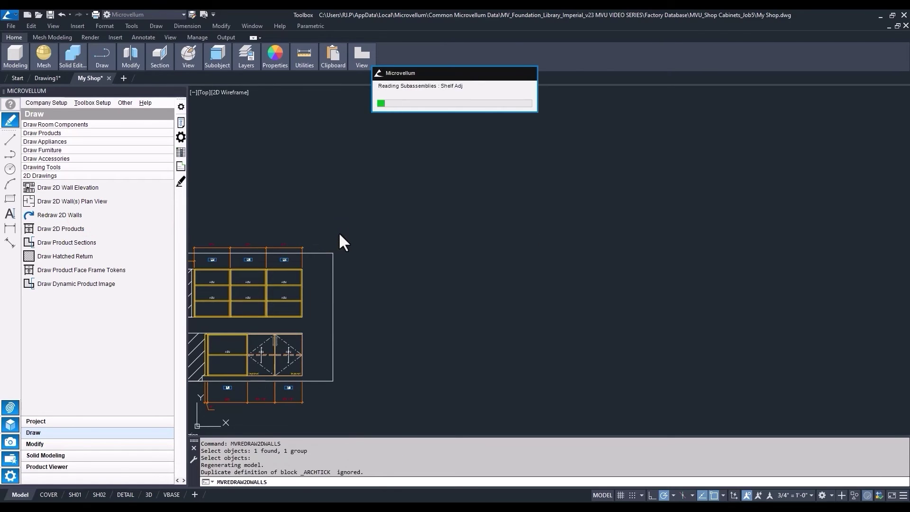
scroll(339, 232, down, 3)
scroll(338, 232, down, 2)
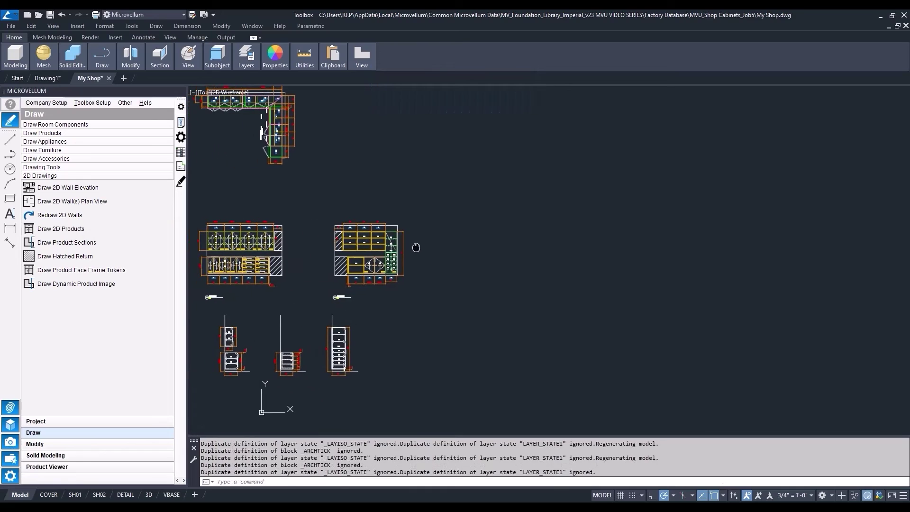
click(75, 283)
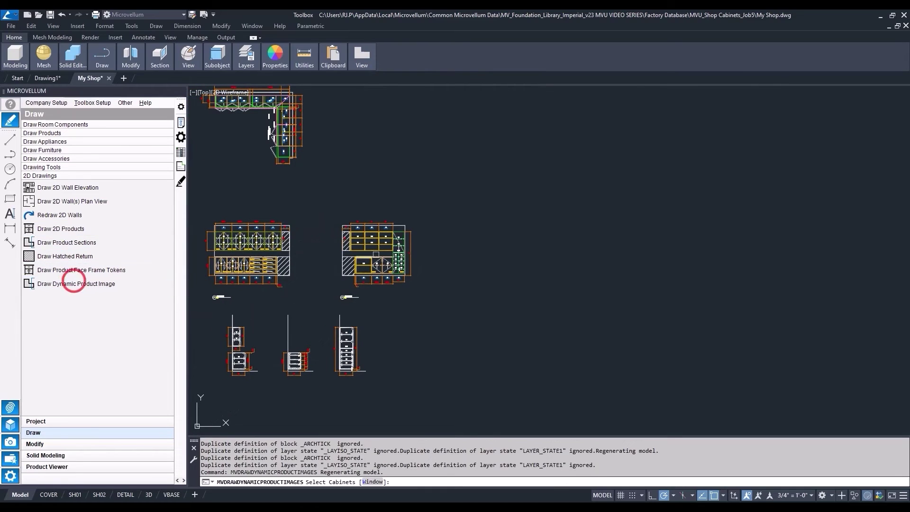
key(Return)
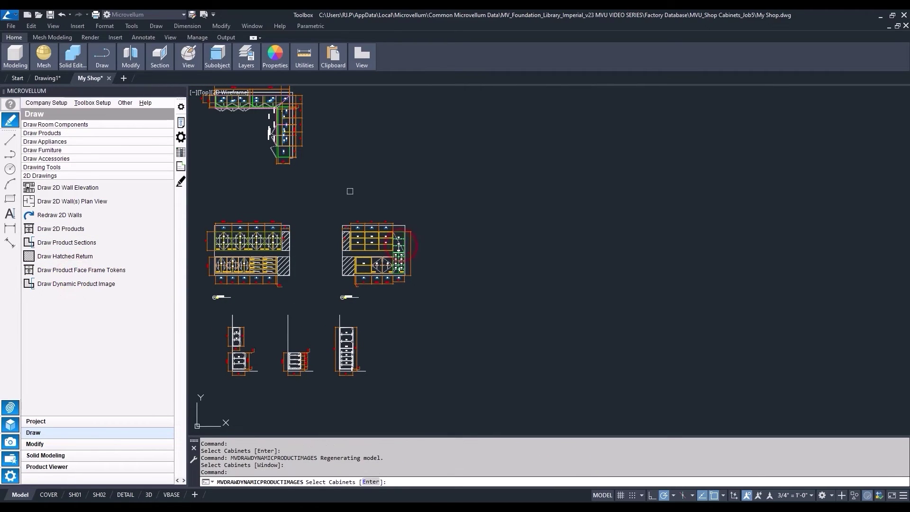
Redraw the My Shop products from the database via Product Viewer, then begin a new dynamic product image.
click(48, 467)
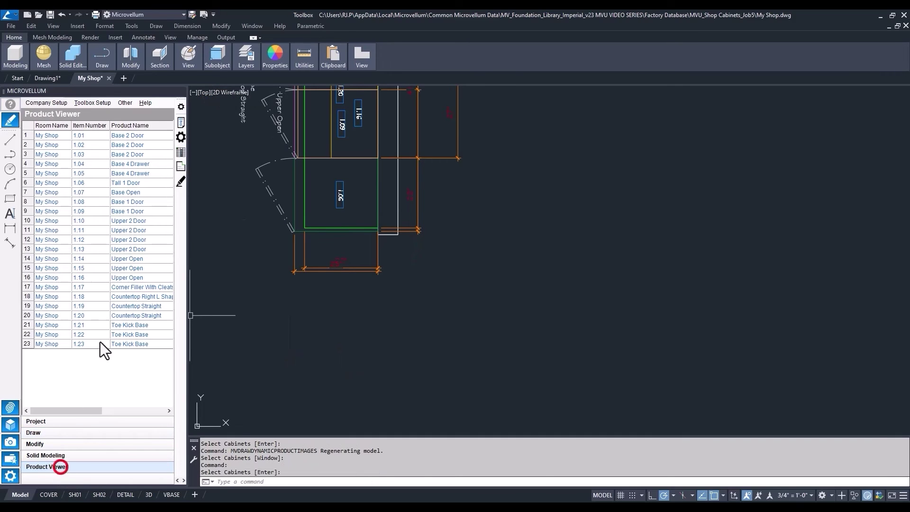
right_click(81, 188)
mouse_move(130, 191)
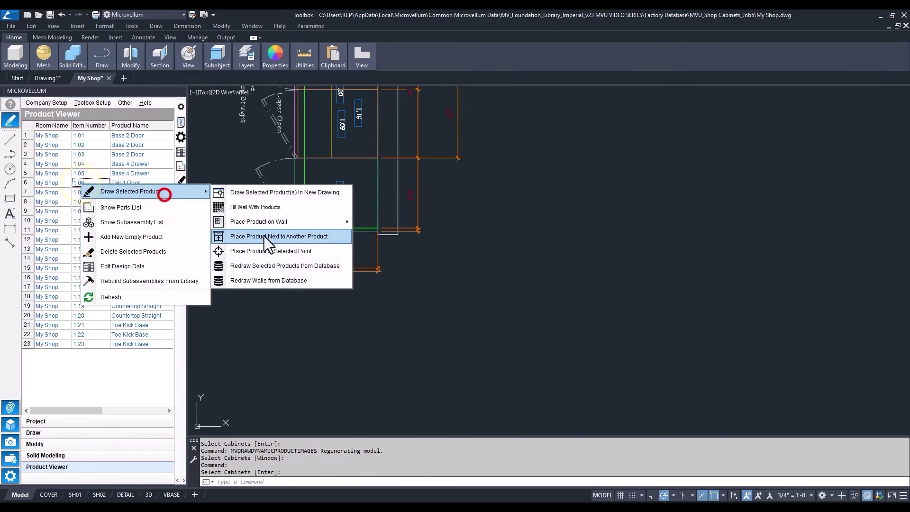
click(278, 267)
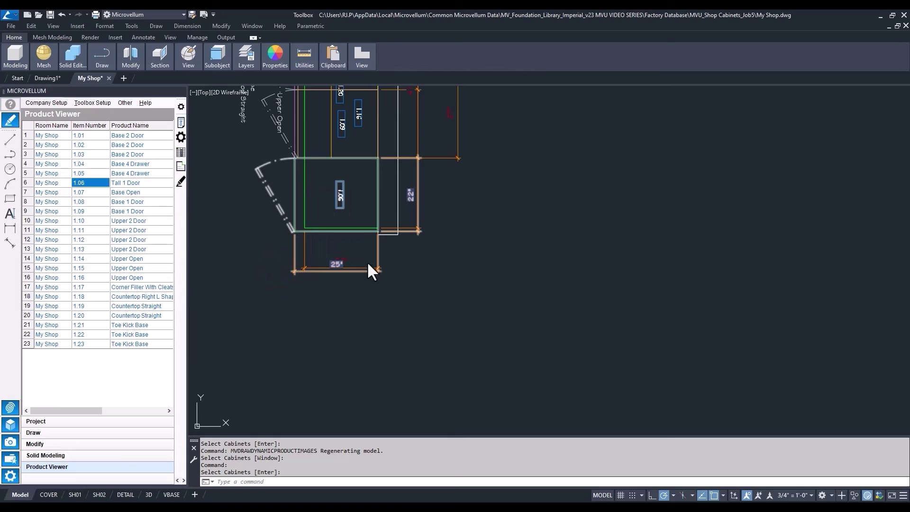
click(34, 432)
click(76, 284)
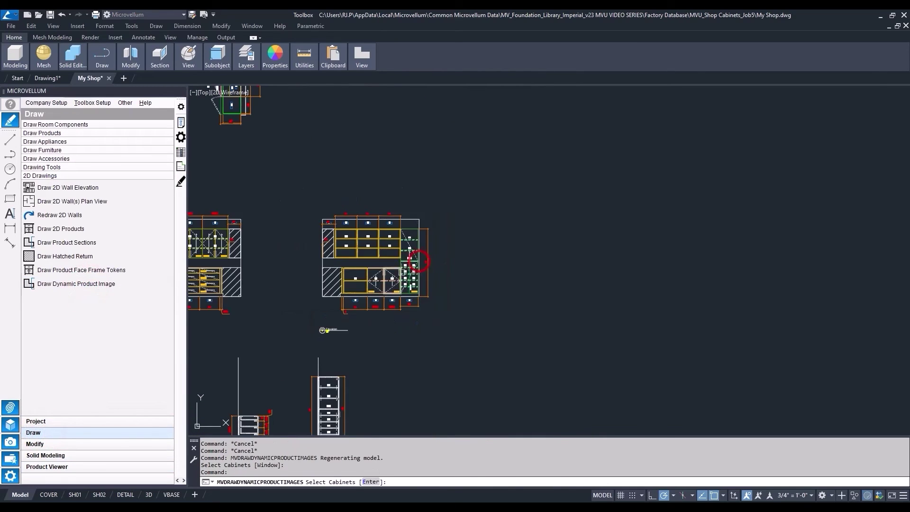